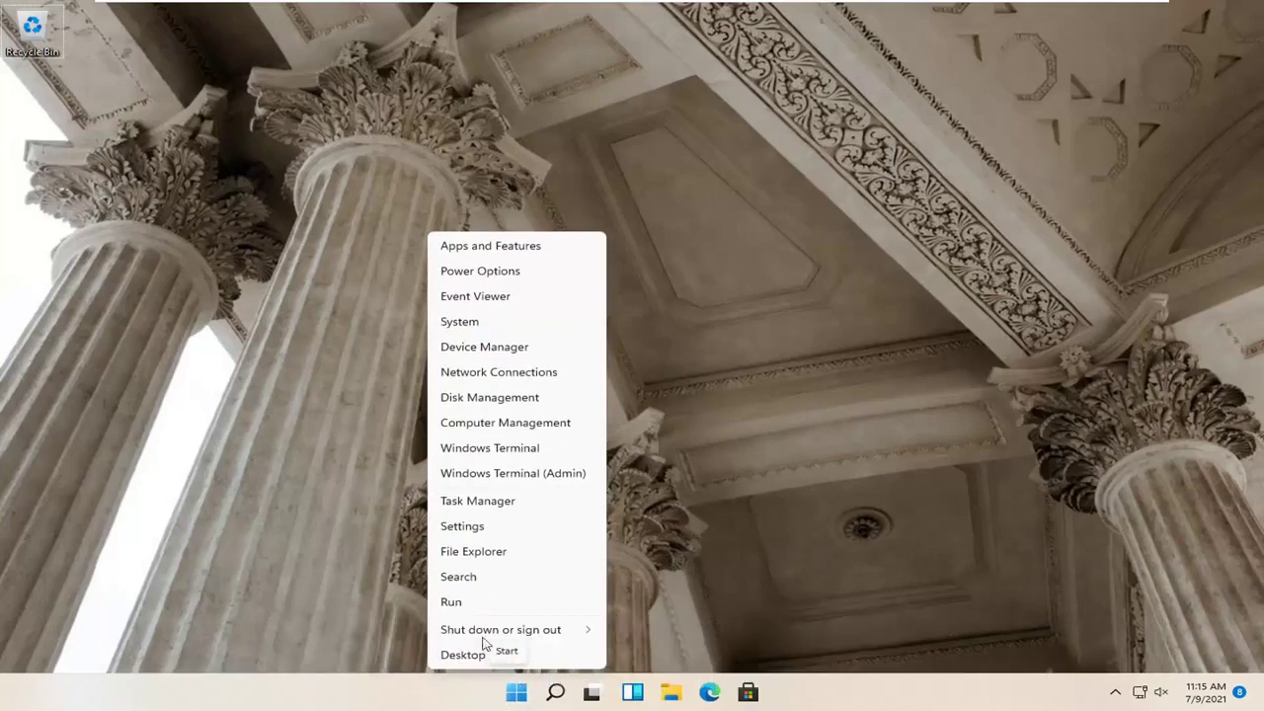
Step: Open Settings and navigate to System > Troubleshoot > Other troubleshooters, down to the Bluetooth entry
left_click(466, 530)
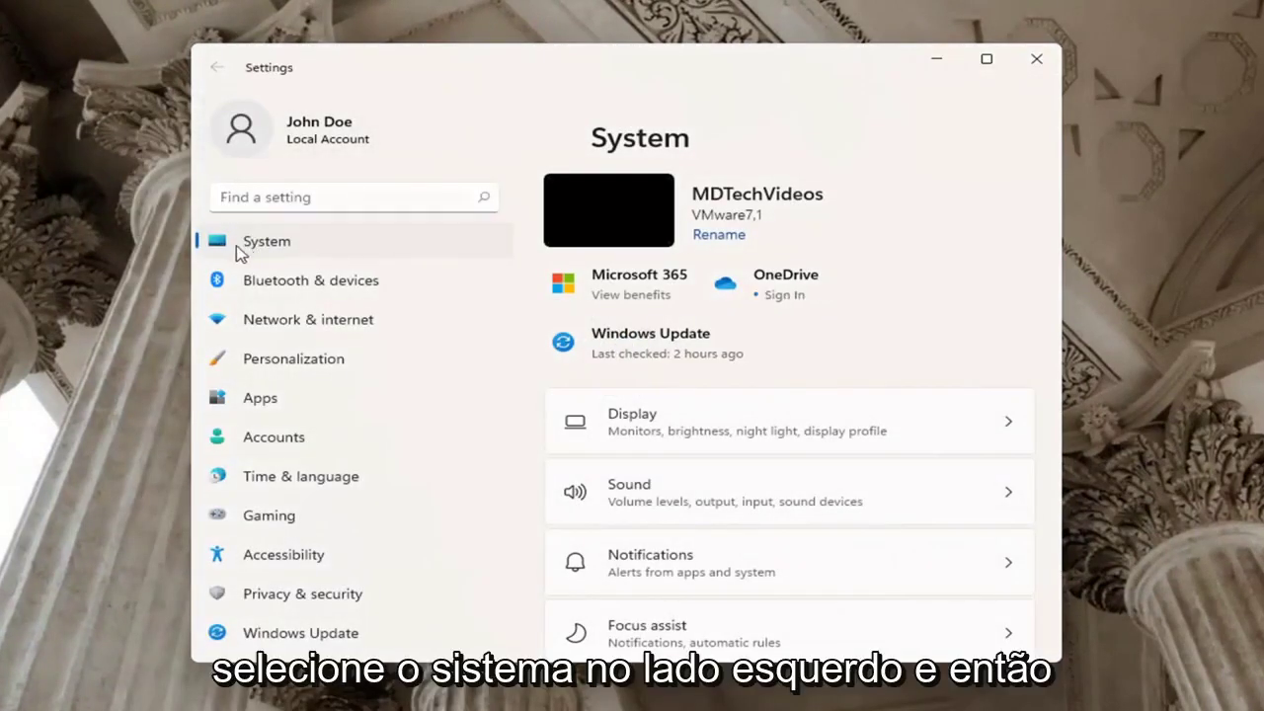
scroll(657, 489, "down", 5)
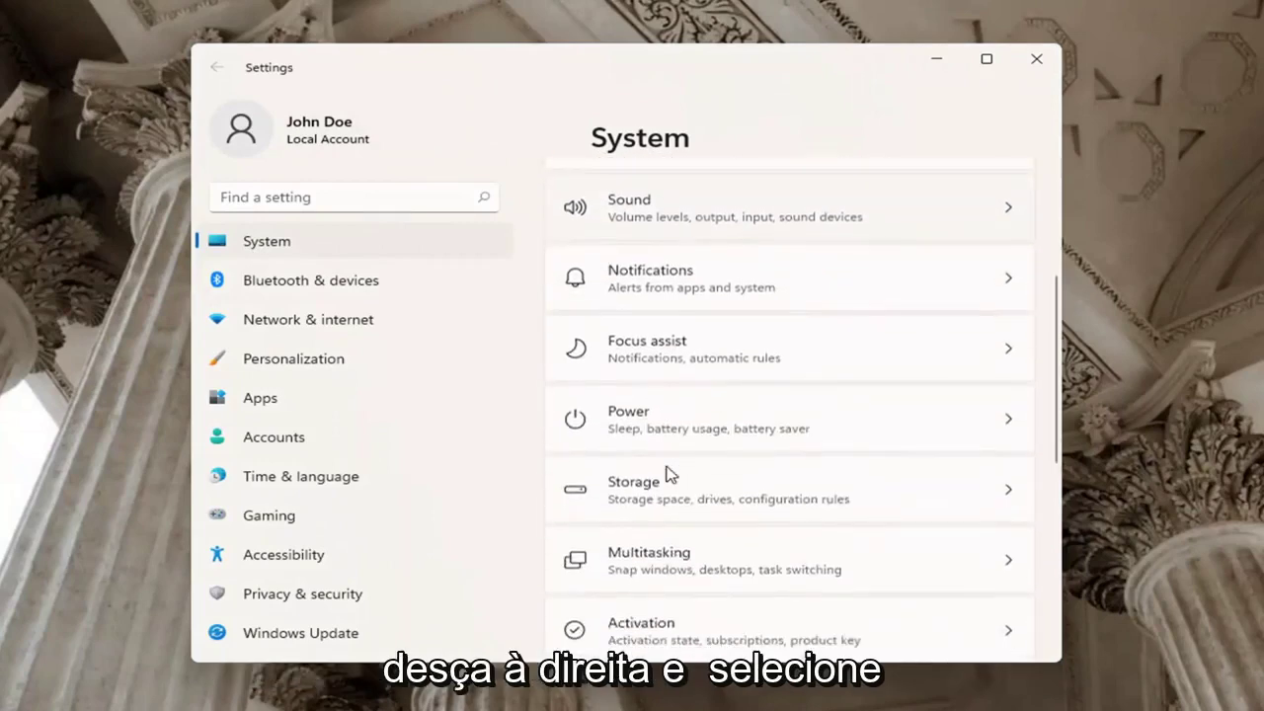
left_click(651, 536)
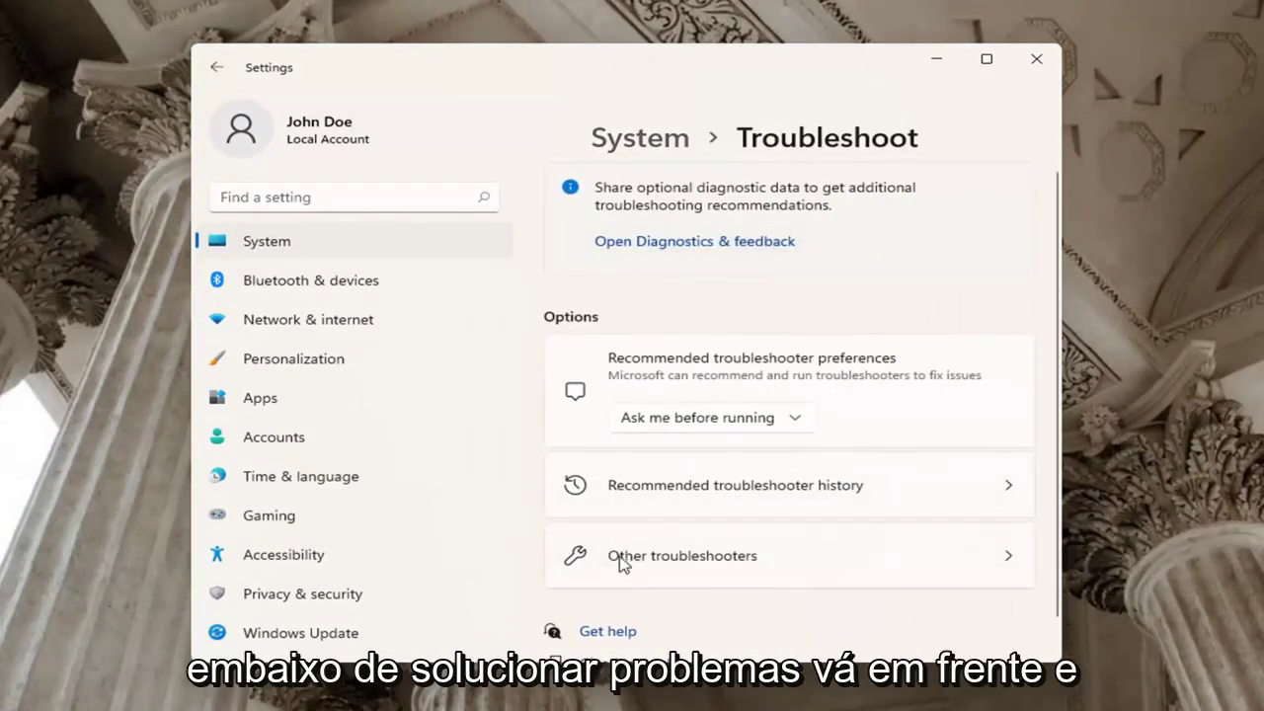
left_click(700, 567)
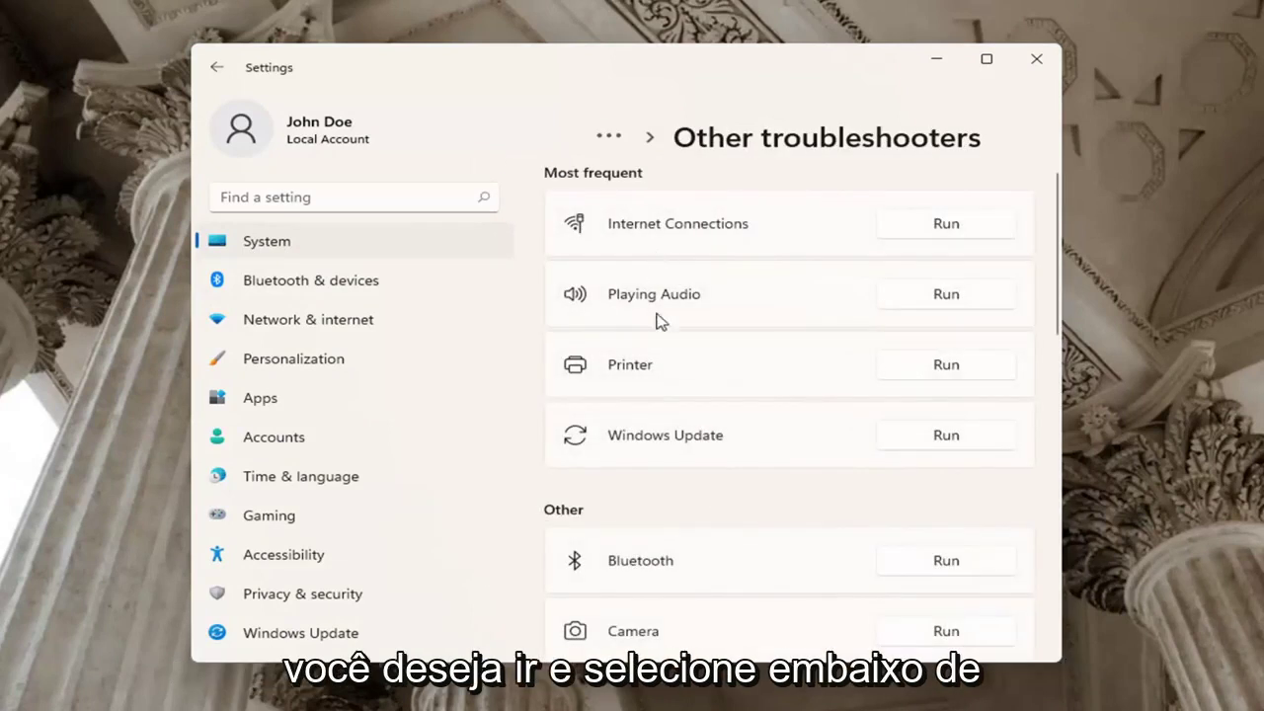
scroll(639, 499, "down", 2)
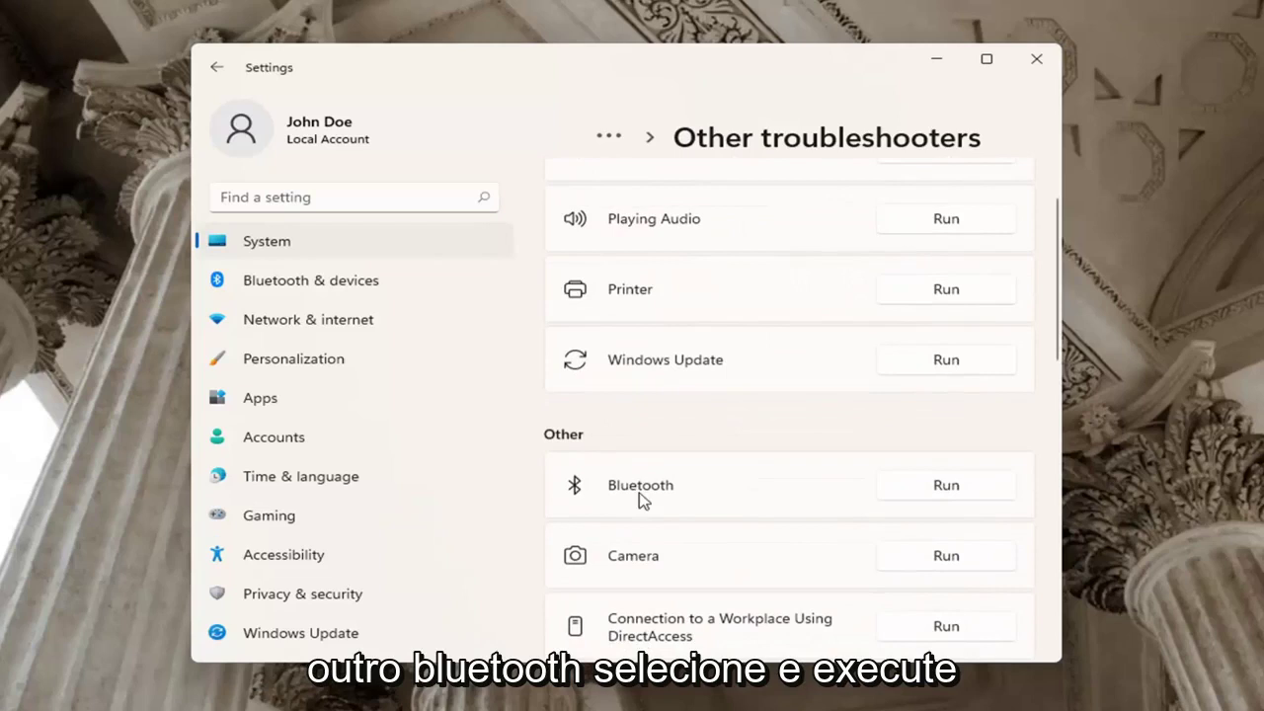
Step: Run the Bluetooth troubleshooter and continue to its results showing no Bluetooth capability
left_click(943, 485)
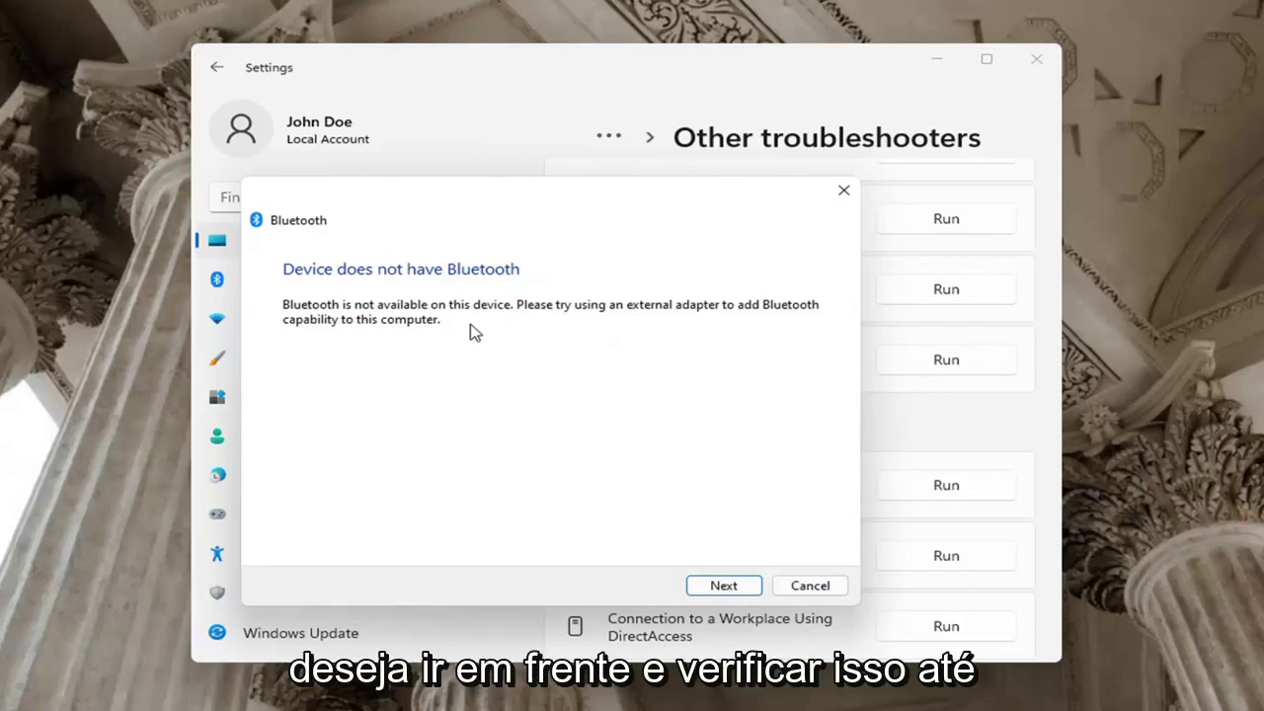
left_click(728, 589)
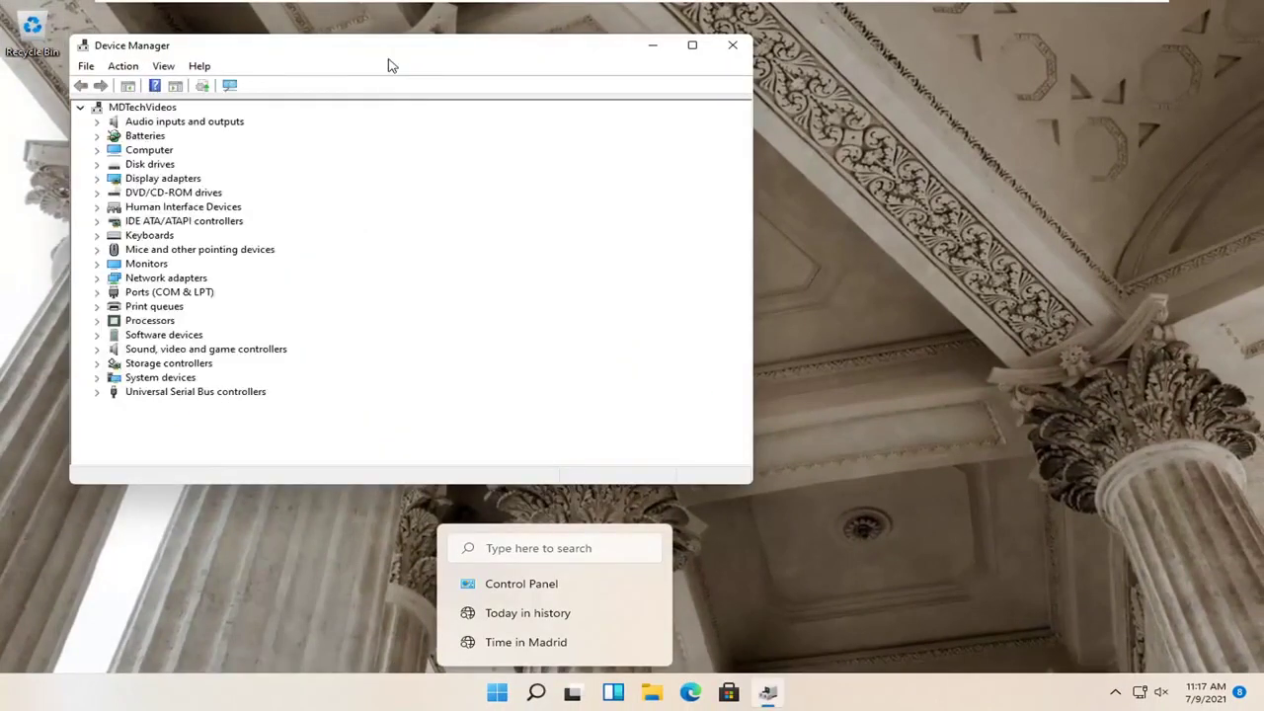
Step: Inspect the Microsoft AC Adapter under Batteries in Device Manager, then close Device Manager
left_click_drag(389, 62, 604, 62)
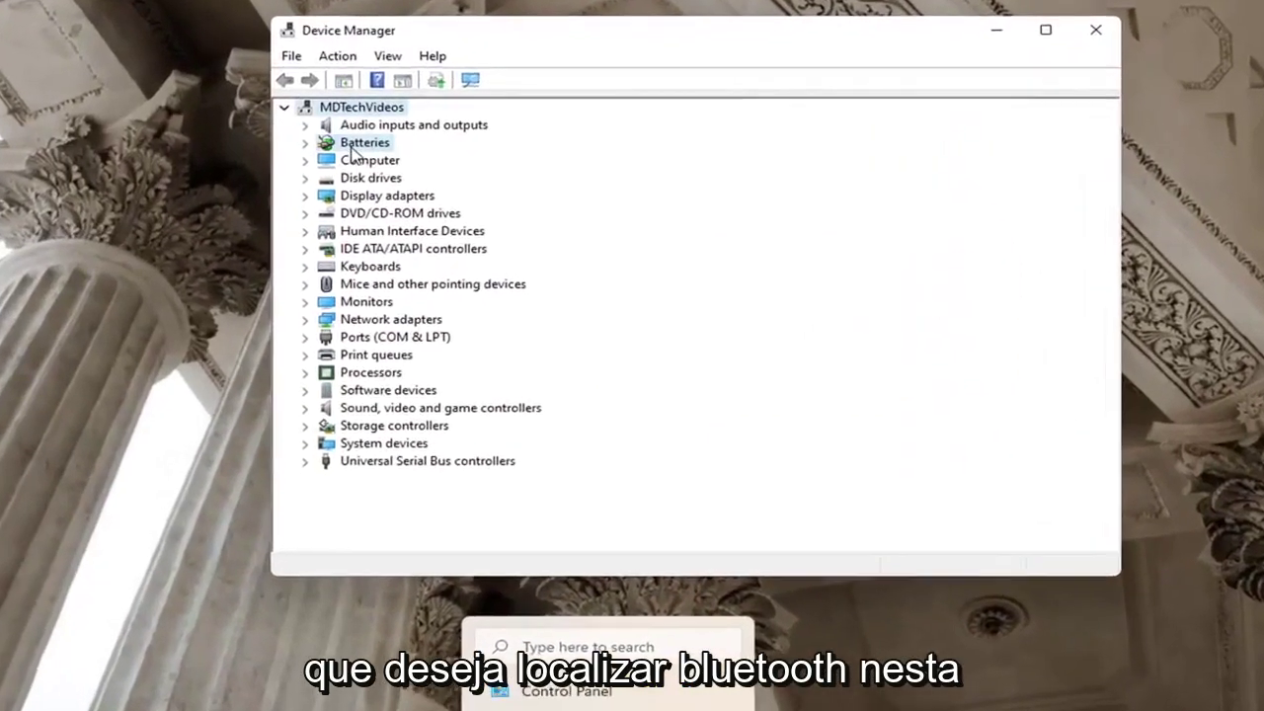
double_click(361, 142)
left_click(404, 163)
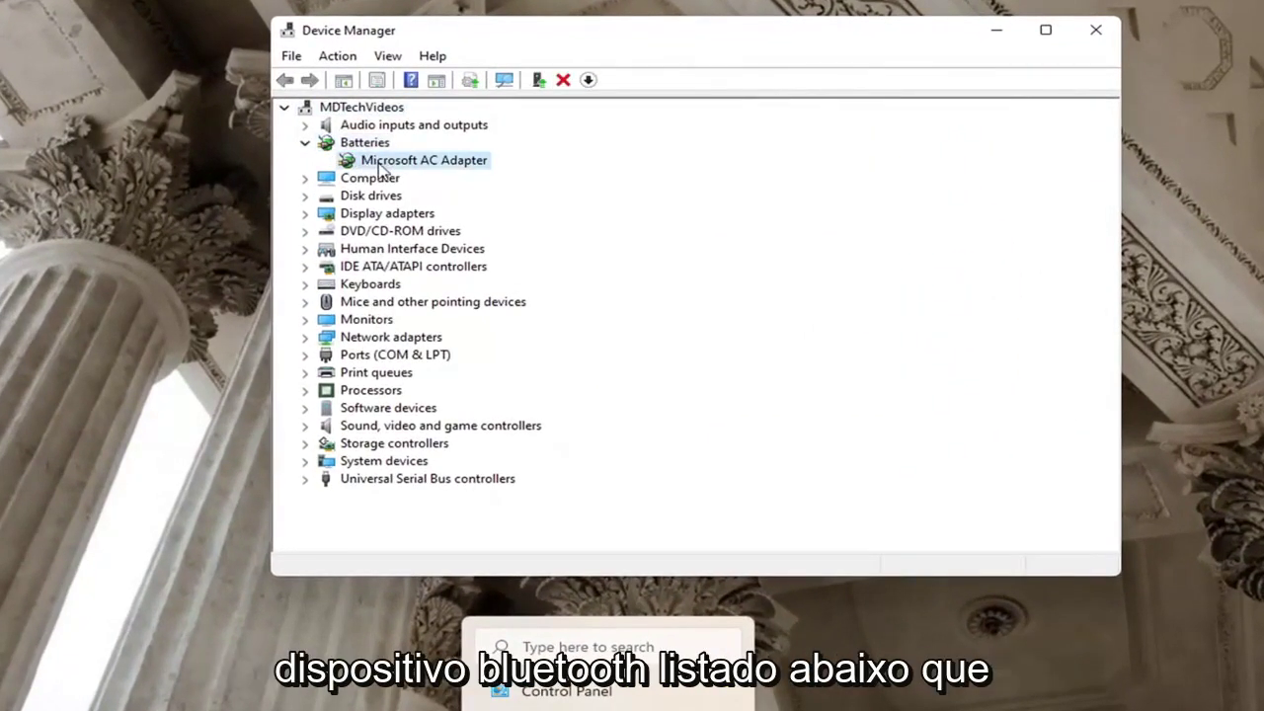
right_click(381, 165)
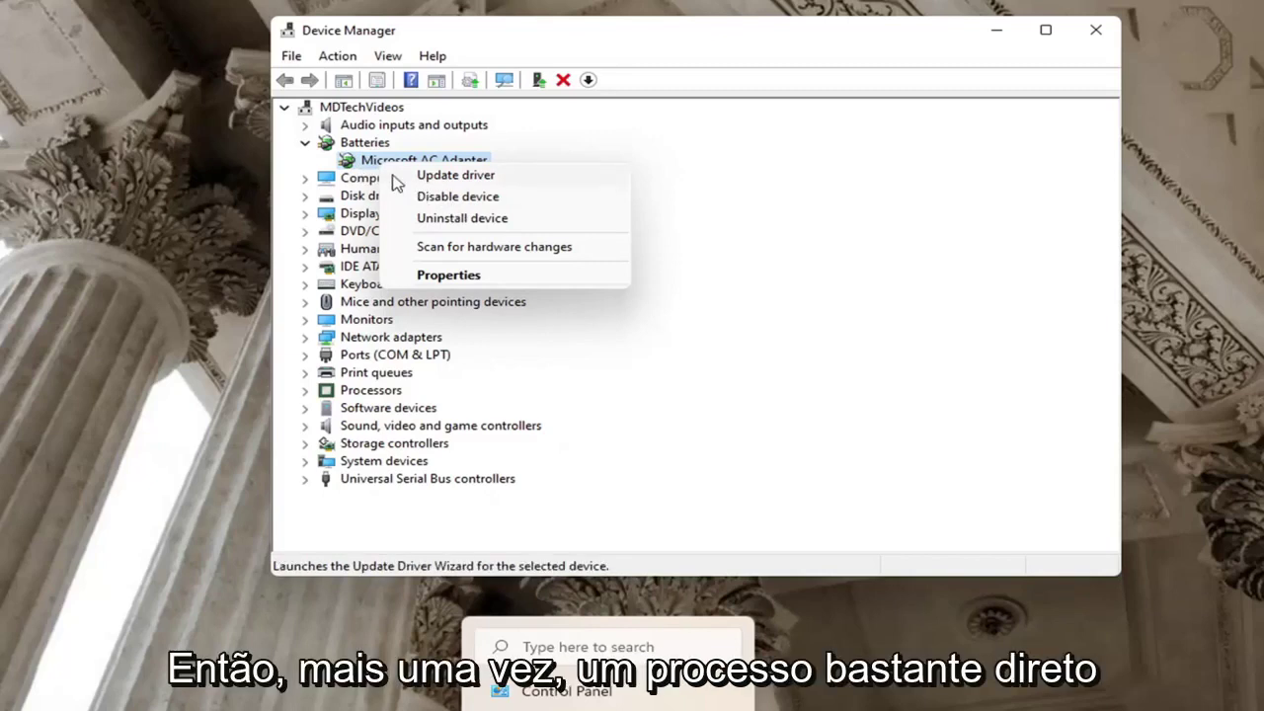
left_click(290, 155)
left_click(304, 144)
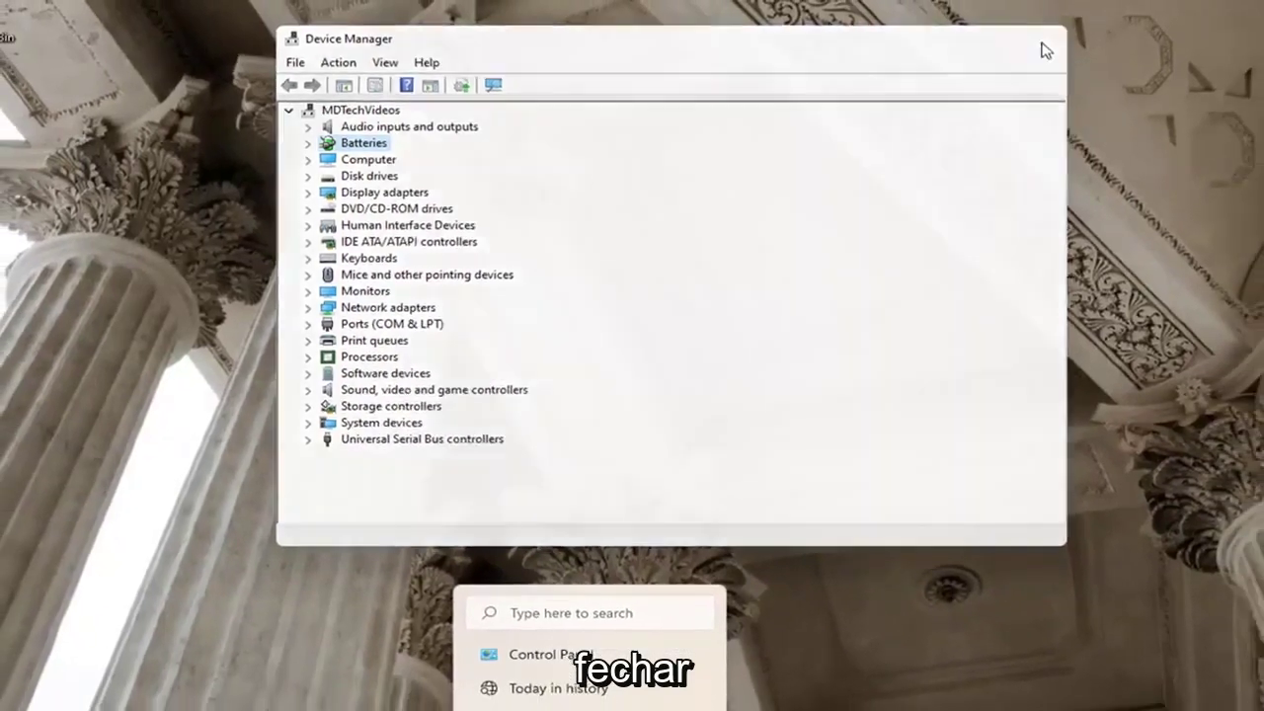
left_click(1095, 30)
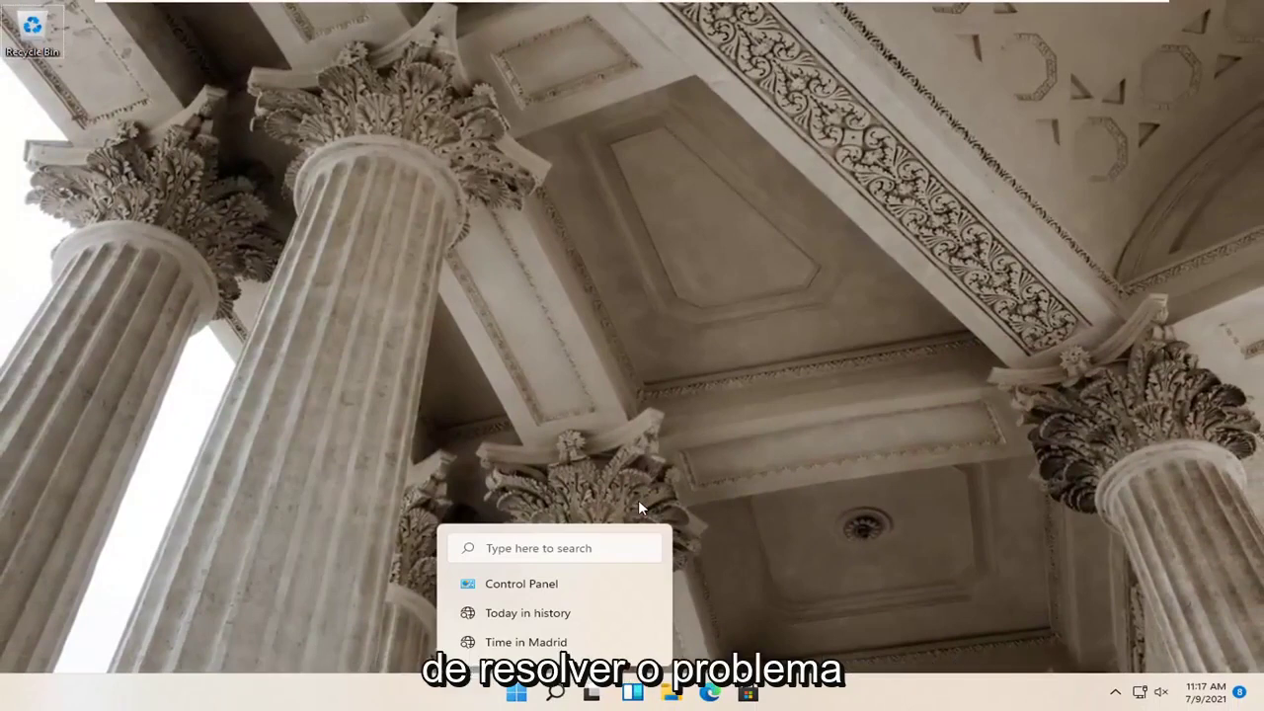
Step: Open Bluetooth & devices in Settings and attempt to add a Bluetooth device
left_click(517, 695)
left_click(517, 695)
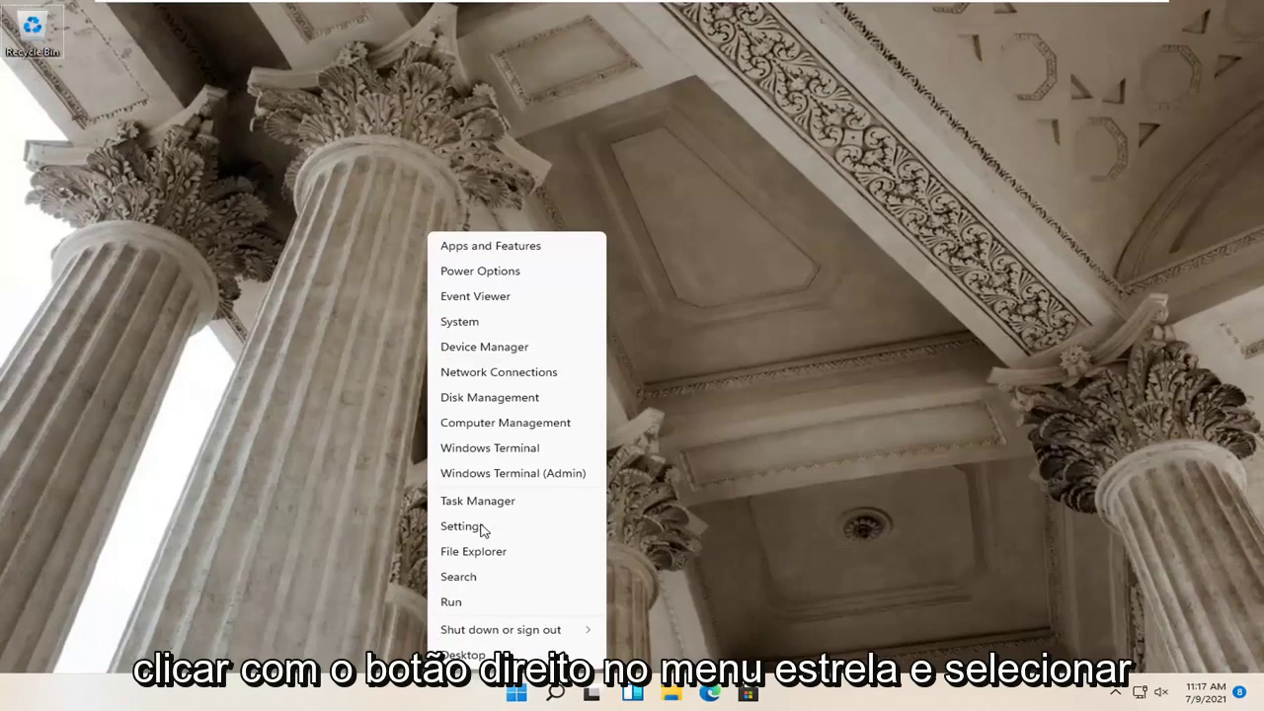
left_click(470, 529)
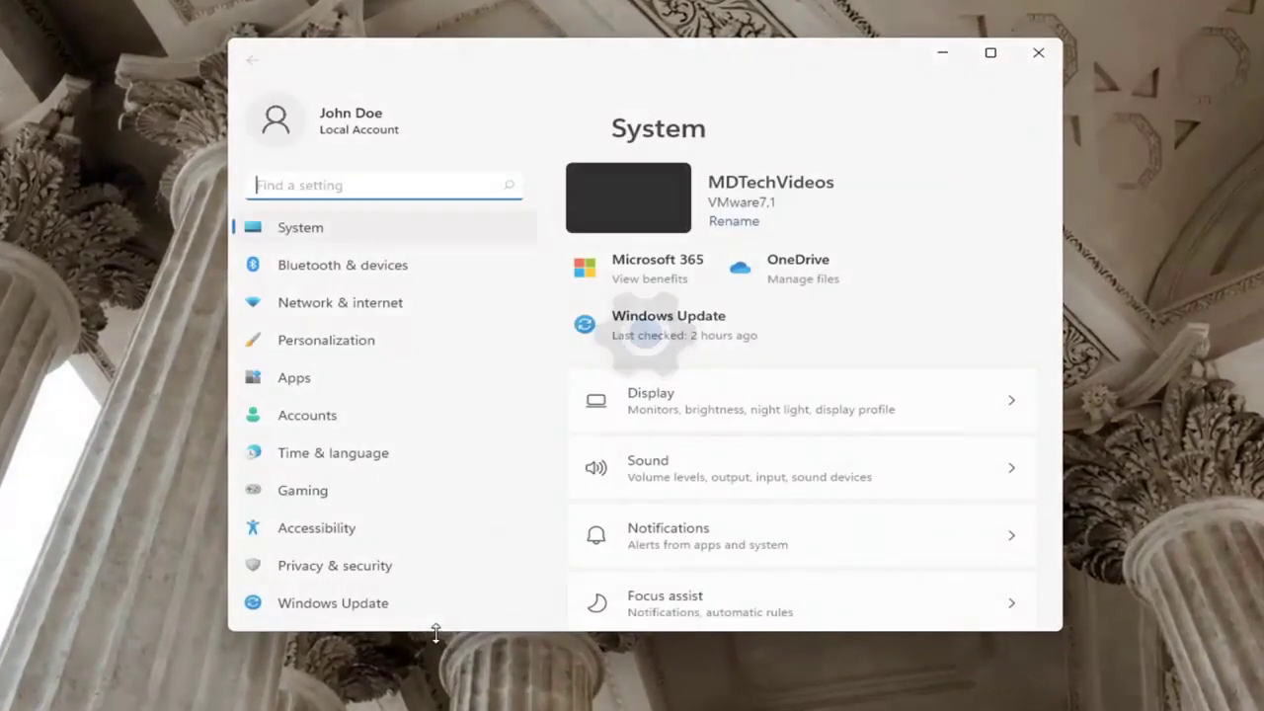
left_click(314, 267)
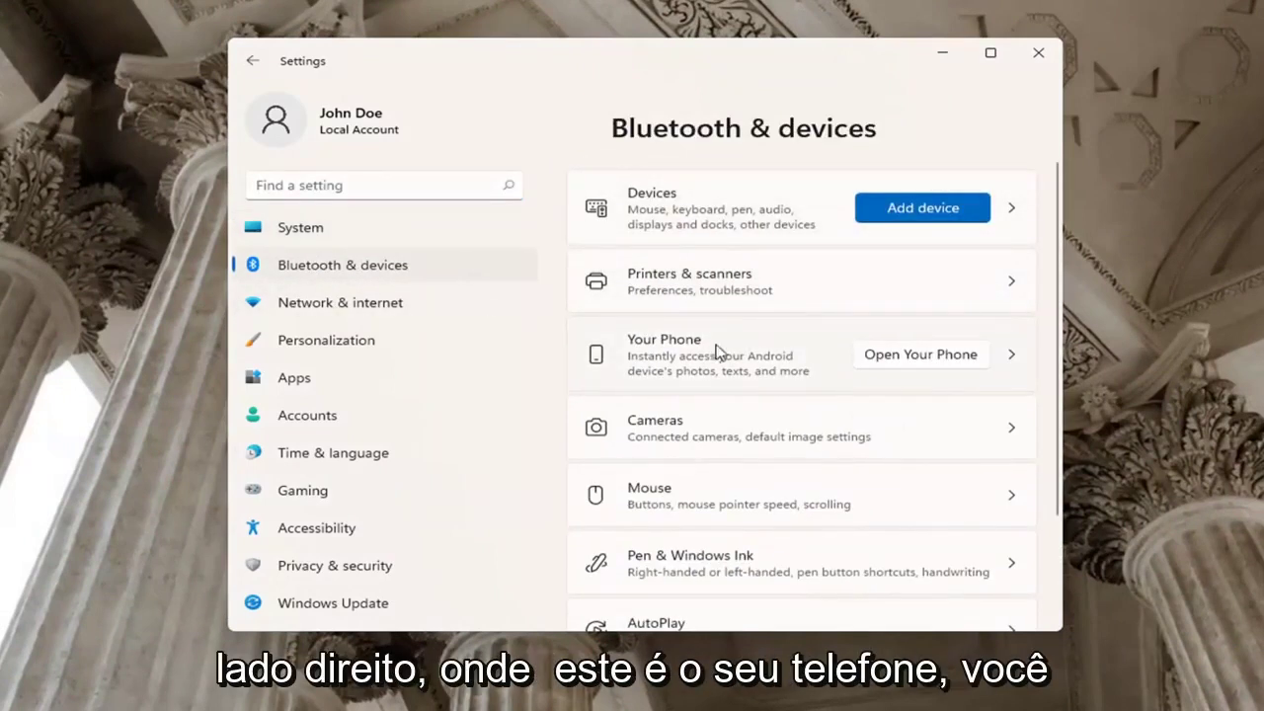
scroll(1007, 344, "down", 1)
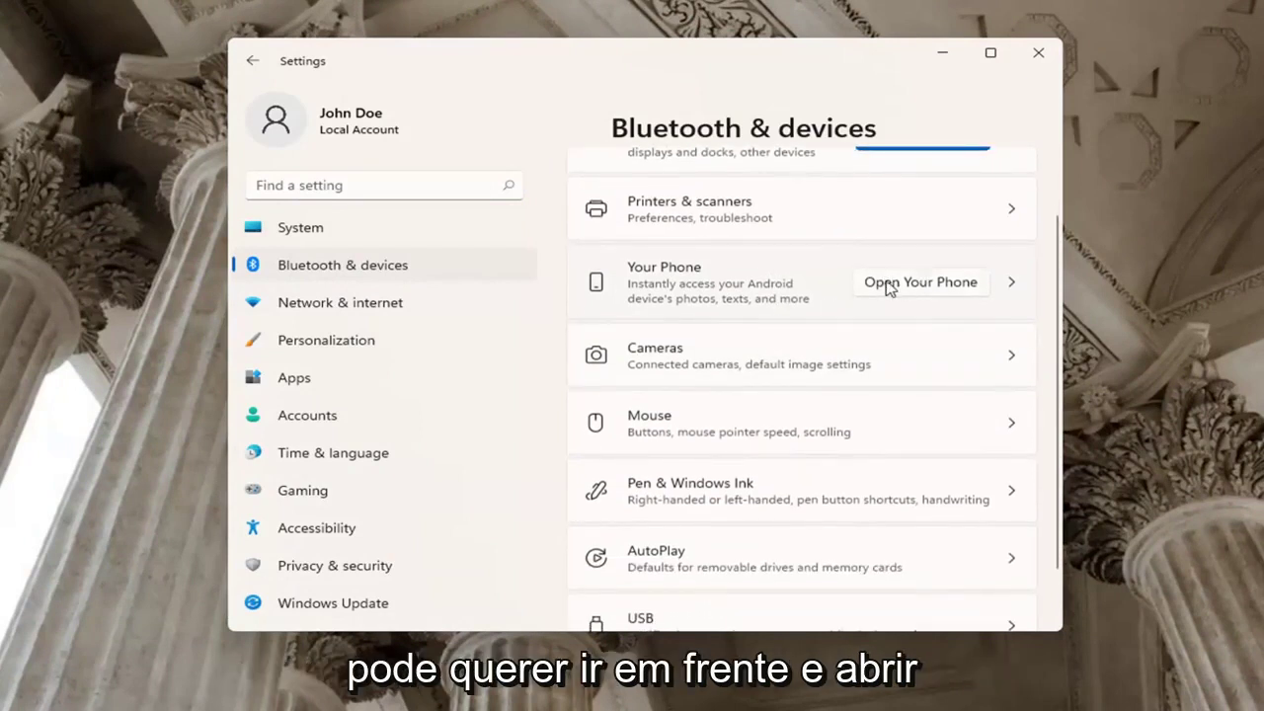
scroll(889, 288, "down", 1)
scroll(889, 287, "up", 2)
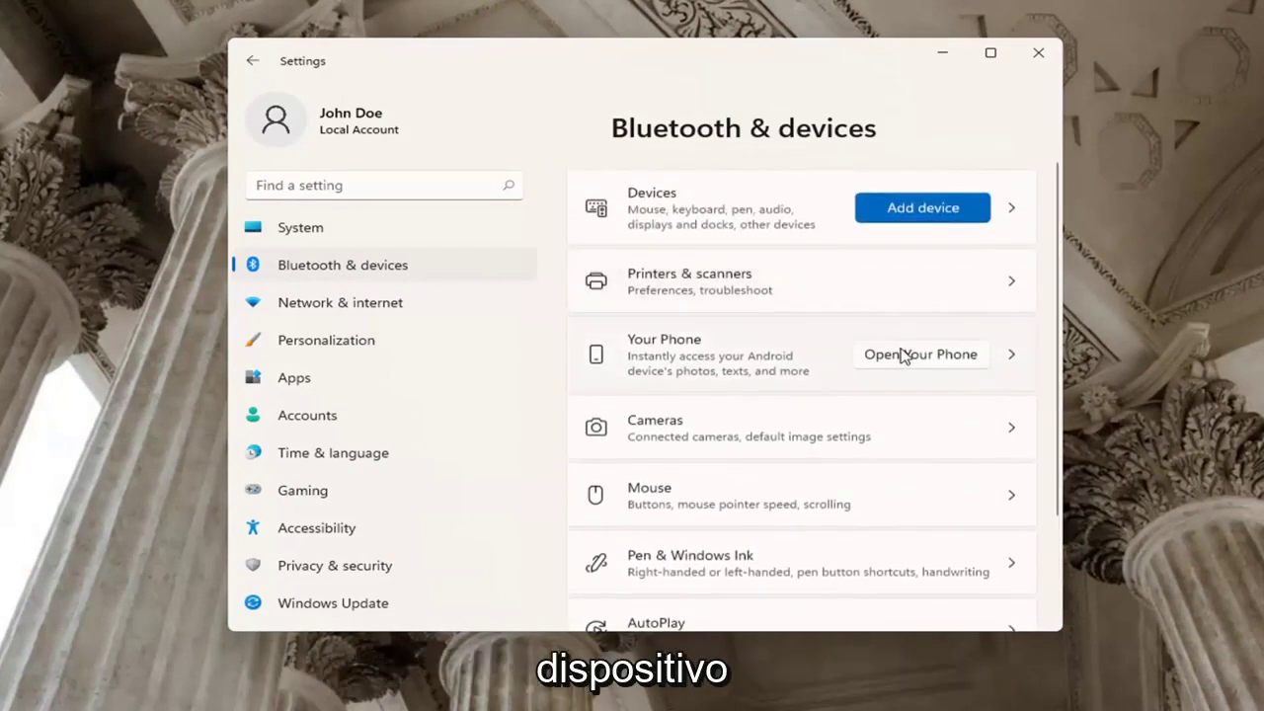
left_click(902, 210)
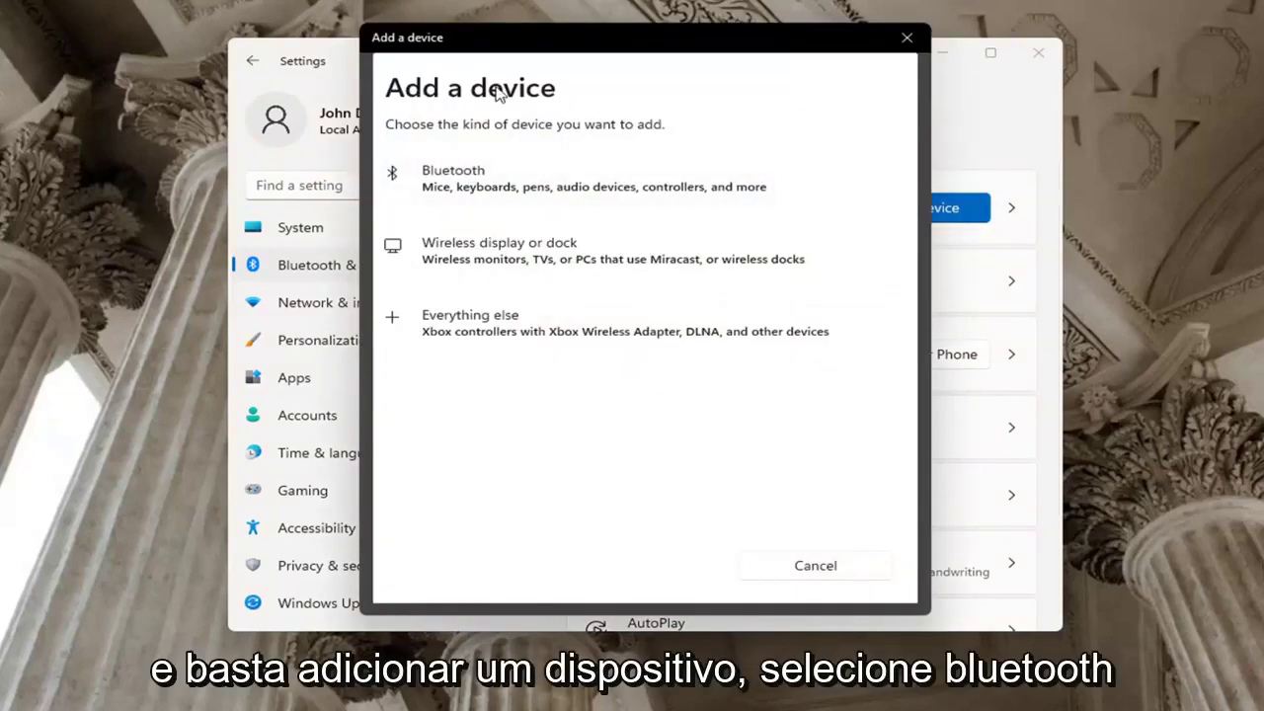
left_click(443, 188)
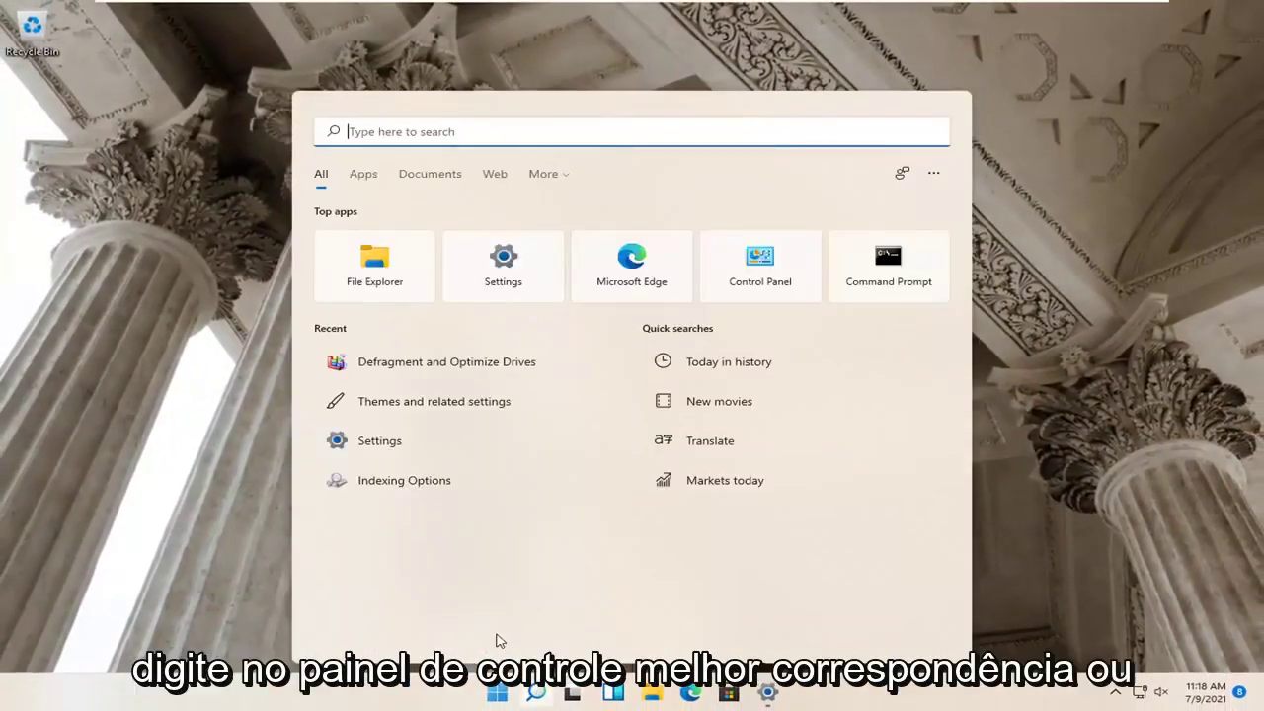
Step: Open Control Panel in Category view and go to Network and Internet > Network and Sharing Center
type("control panel")
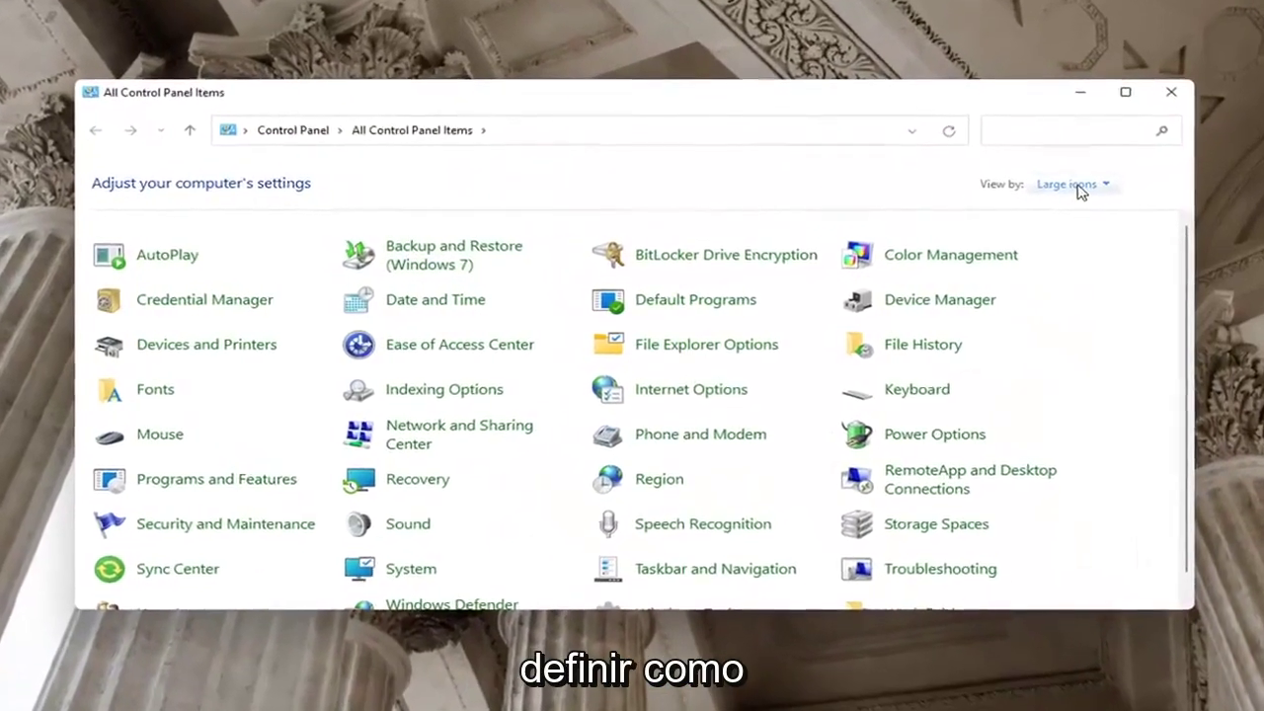
left_click(1031, 201)
left_click(1101, 202)
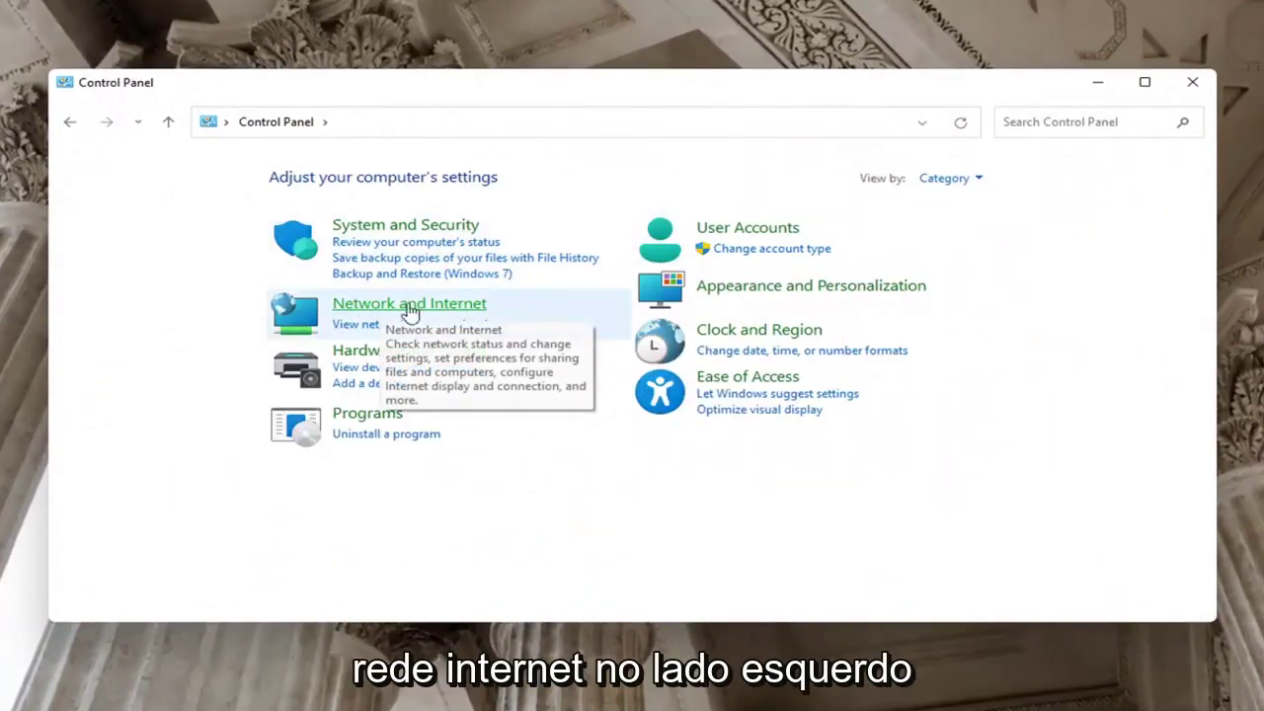
left_click(457, 308)
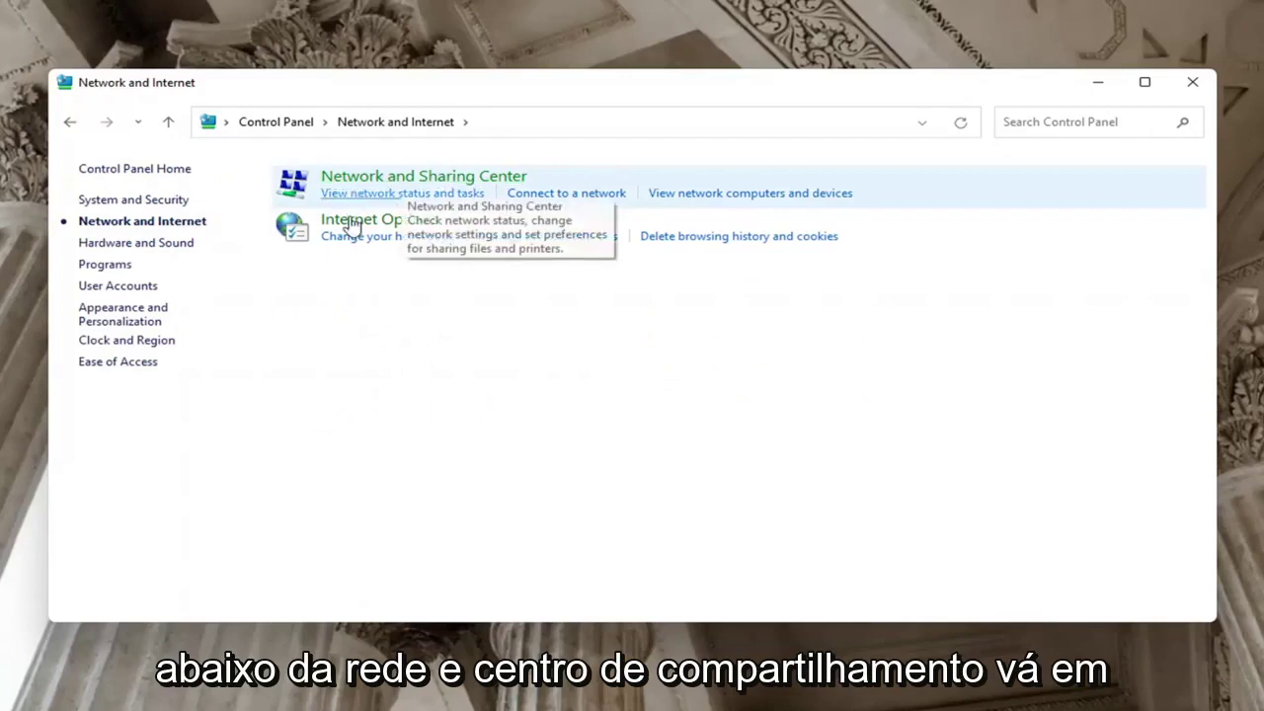
left_click(469, 176)
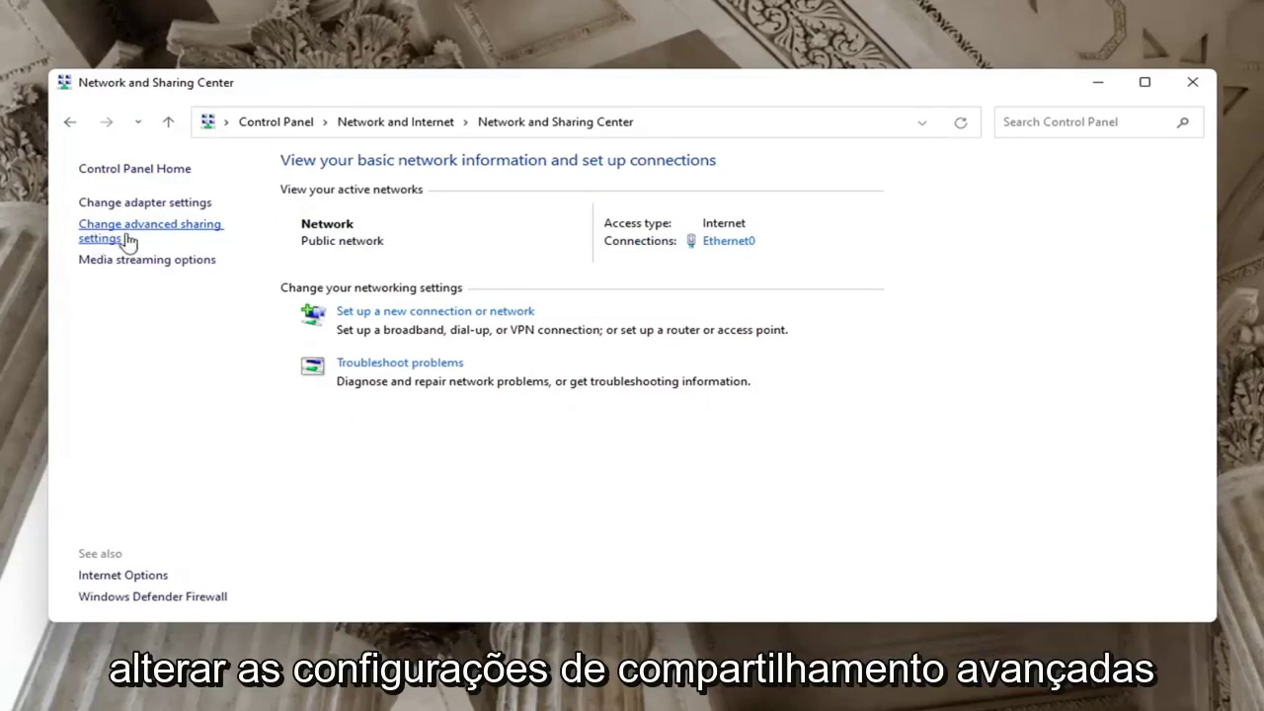
Step: Keep Public network discovery off, turn on Private file and printer sharing, and save
left_click(124, 237)
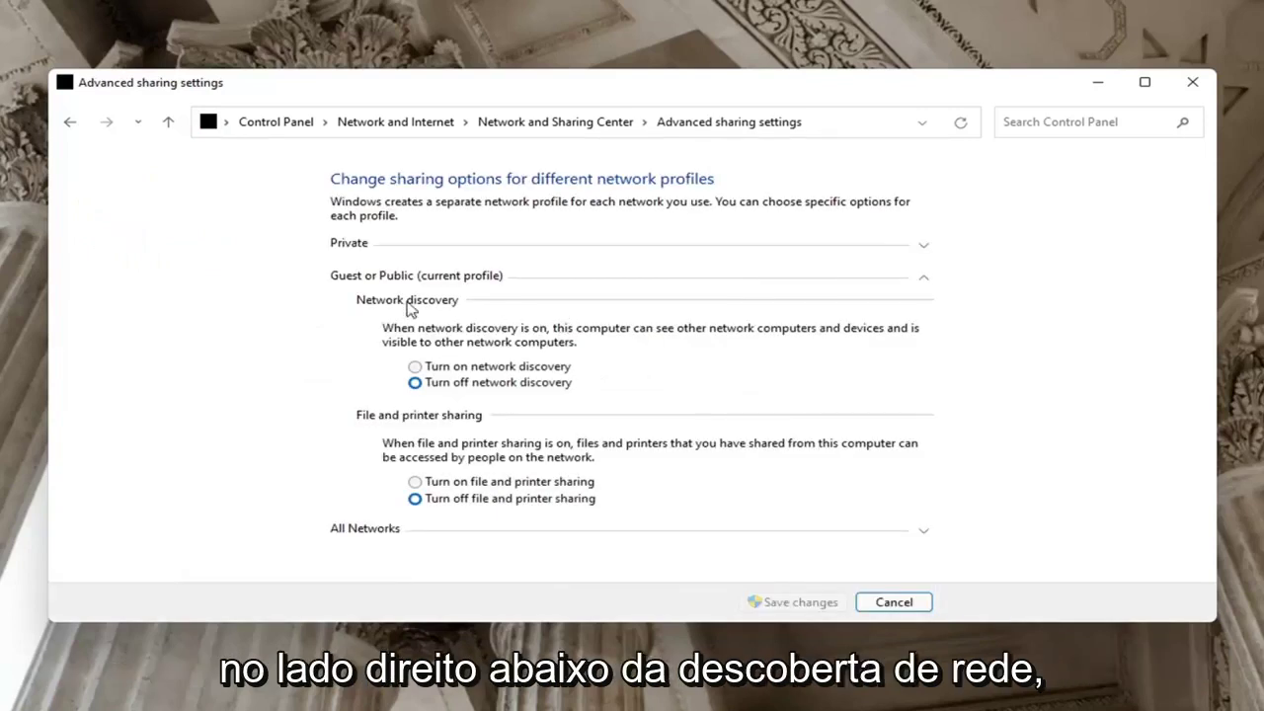
left_click(415, 367)
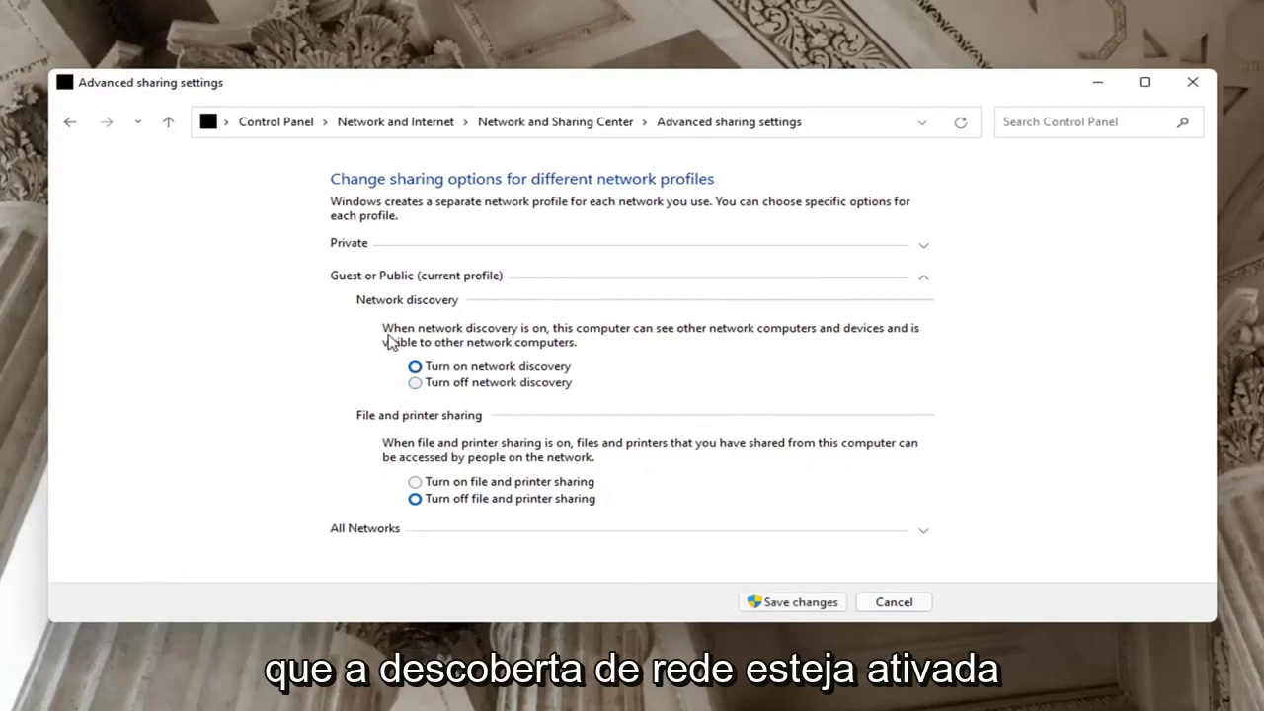
left_click(413, 383)
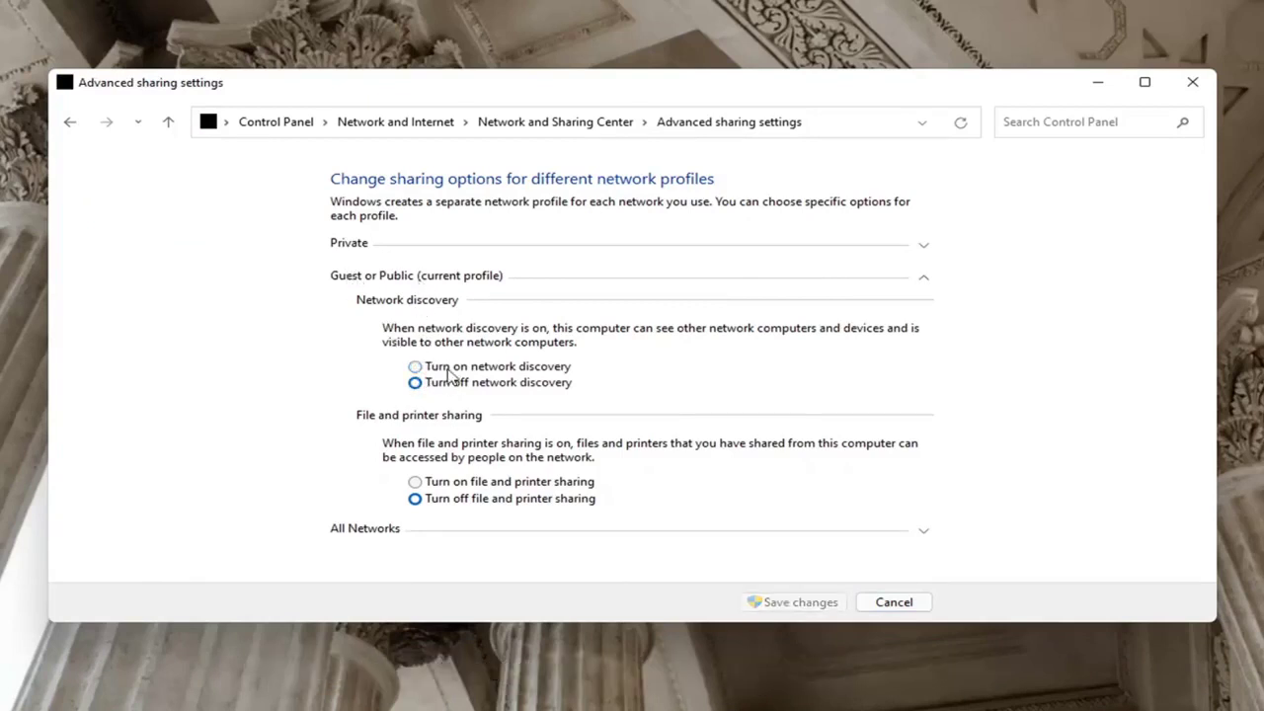
left_click(422, 247)
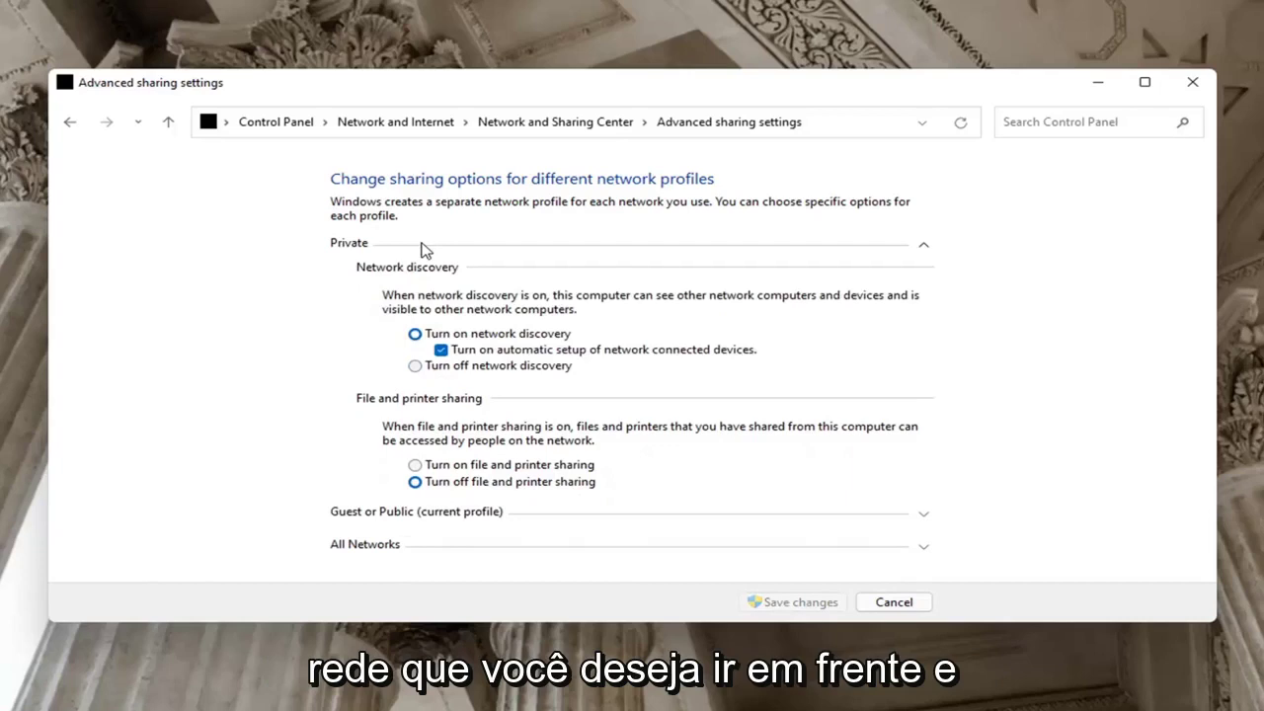
left_click(414, 465)
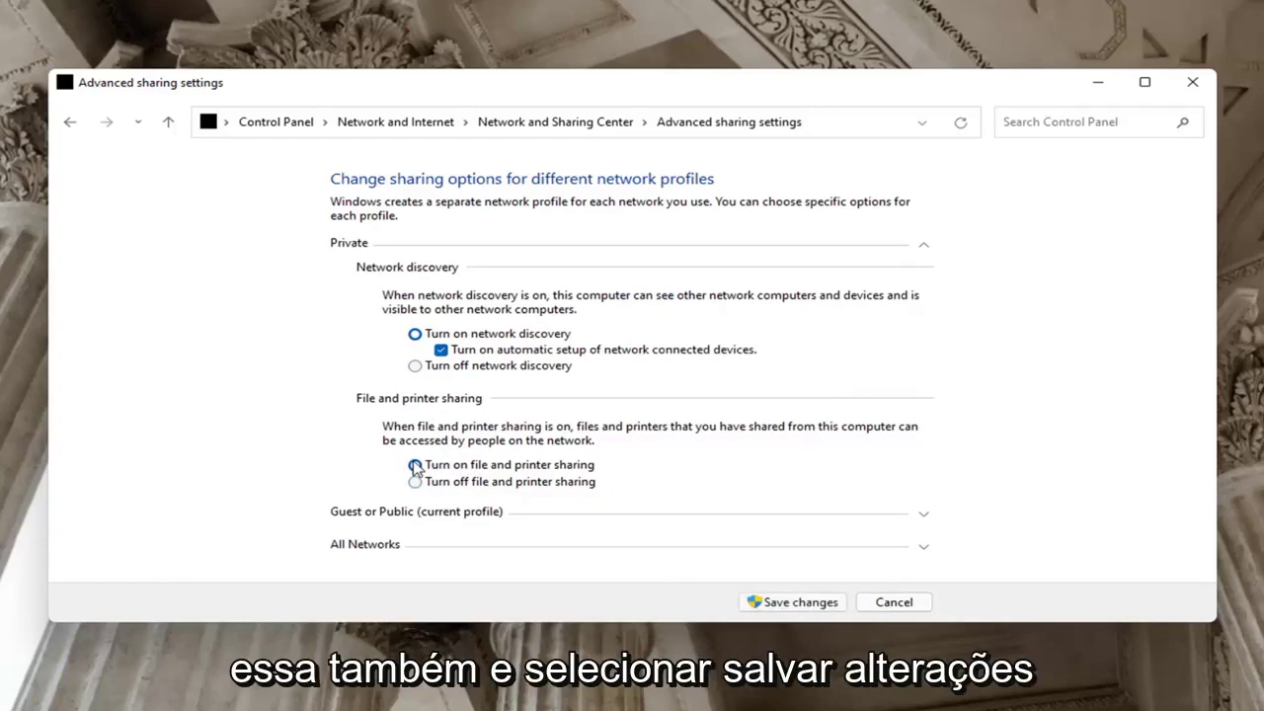
left_click(780, 601)
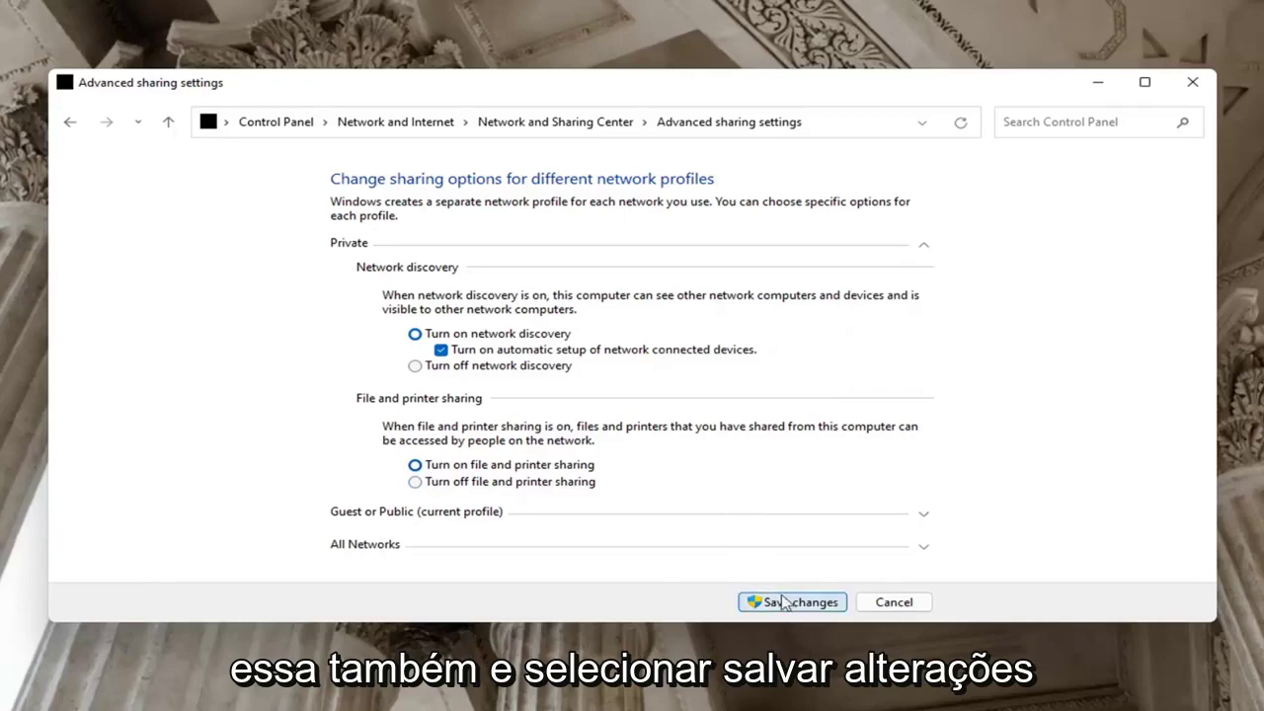